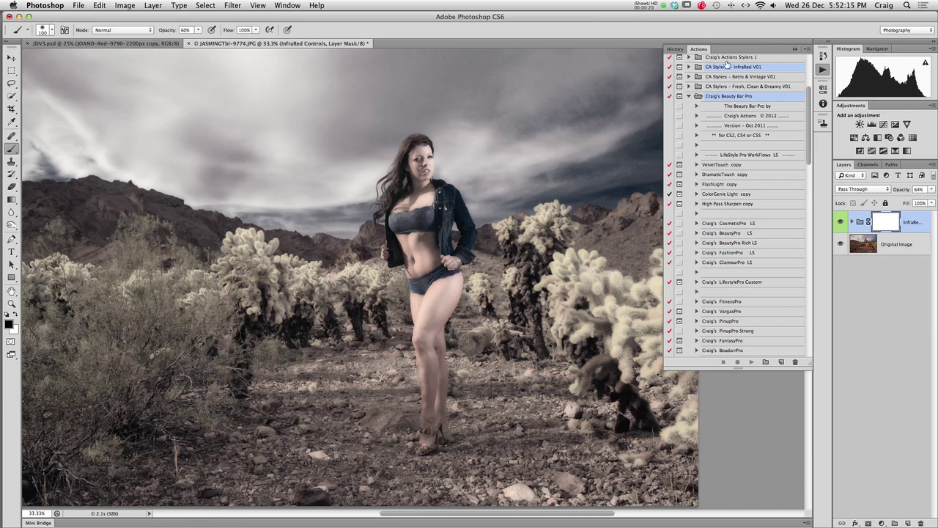
# Revert the image to the Beauty Before snapshot and run the BeautyPro Rich LS action from the Beauty Bar Pro set.
pyautogui.click(683, 49)
pyautogui.click(706, 75)
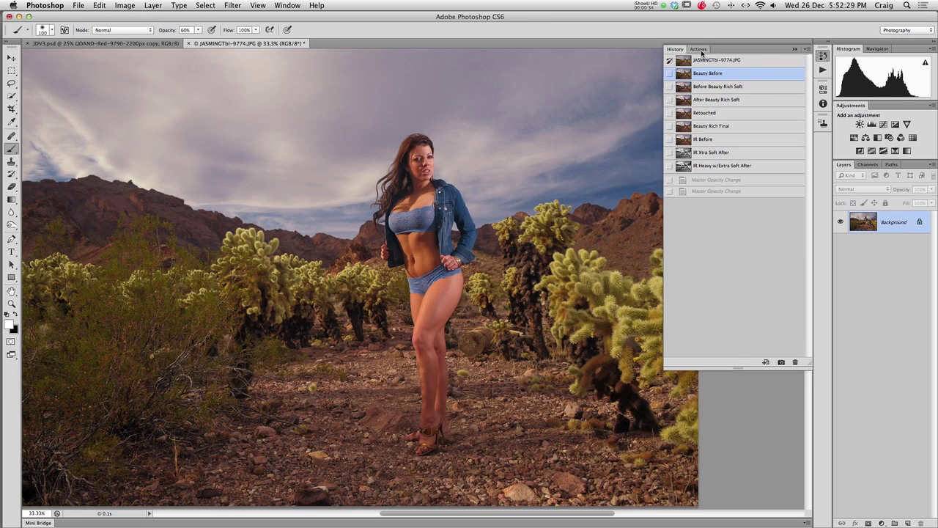
pyautogui.click(699, 50)
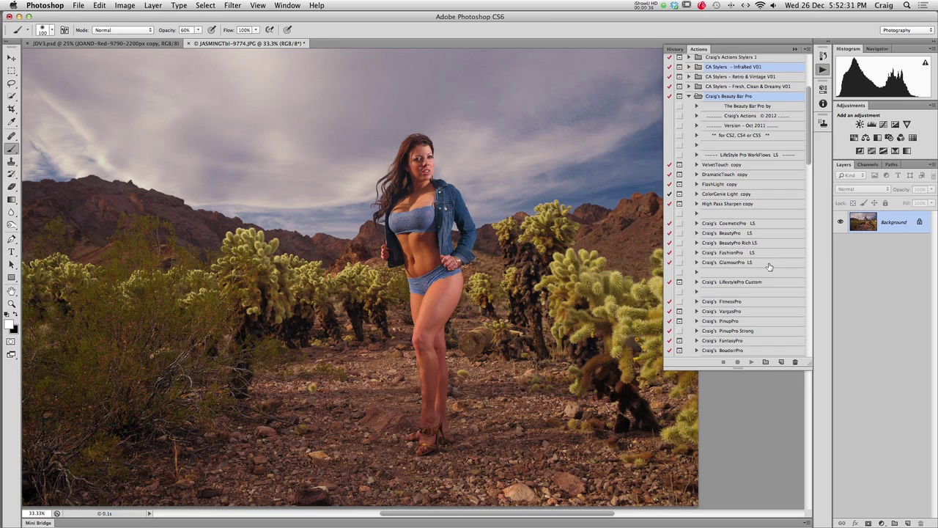
pyautogui.click(748, 98)
pyautogui.click(735, 244)
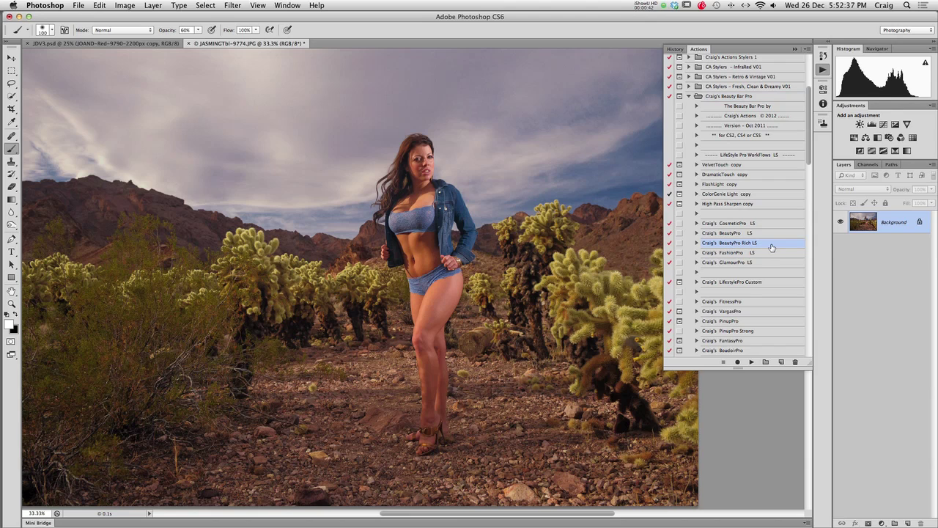
pyautogui.click(751, 363)
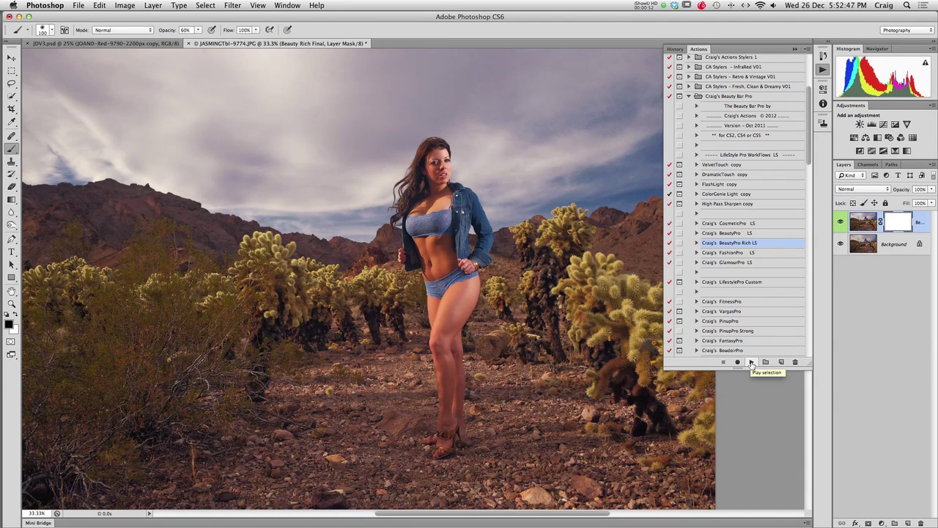
# Compare the Beauty Before and Beauty Rich Final snapshots at 66.7% magnification, ending on Beauty Rich Final.
pyautogui.click(488, 291)
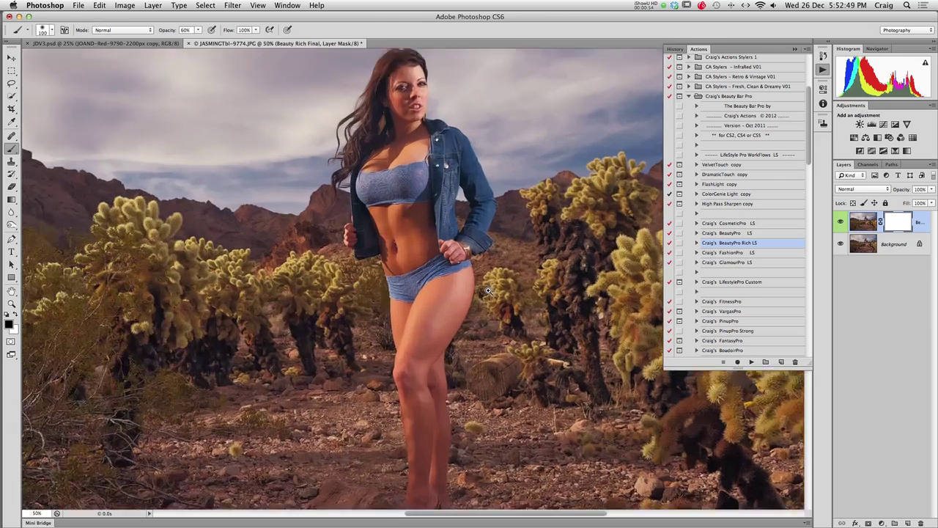
pyautogui.click(488, 291)
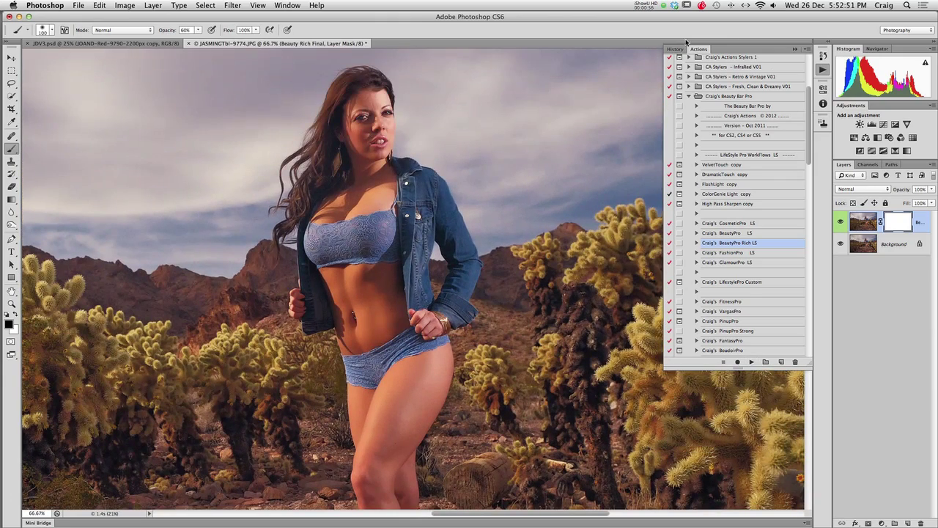
pyautogui.click(675, 49)
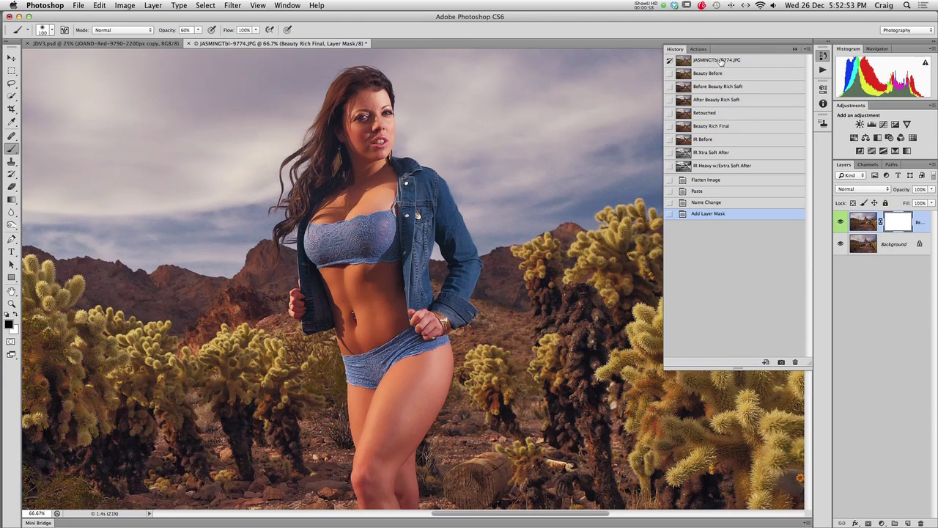
pyautogui.click(718, 74)
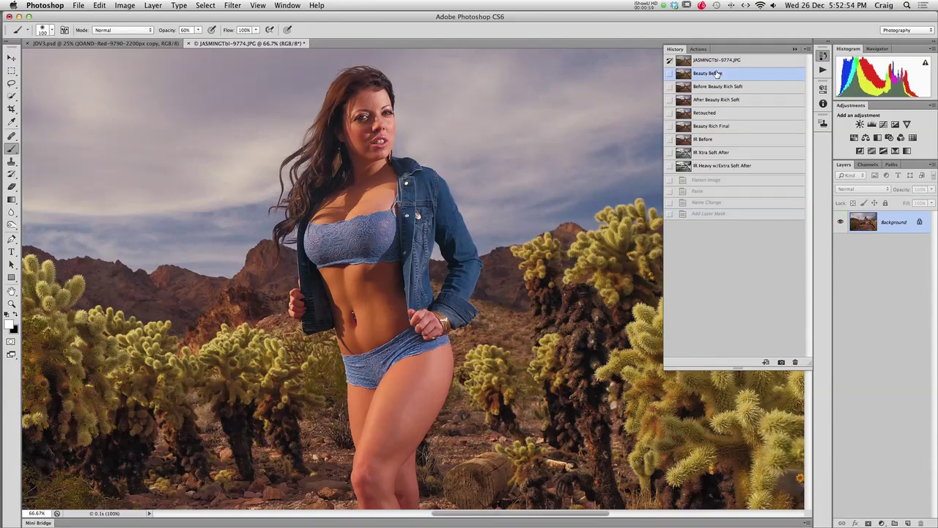
pyautogui.click(709, 126)
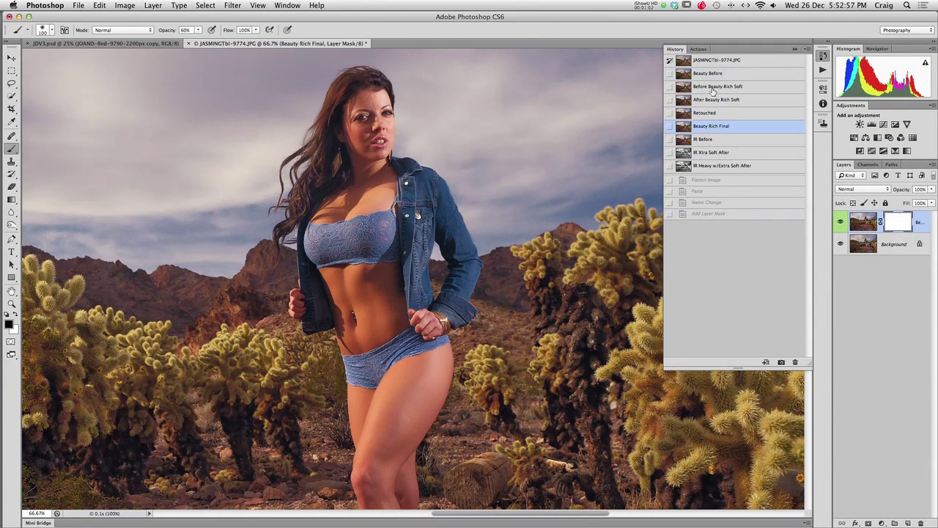
pyautogui.click(709, 74)
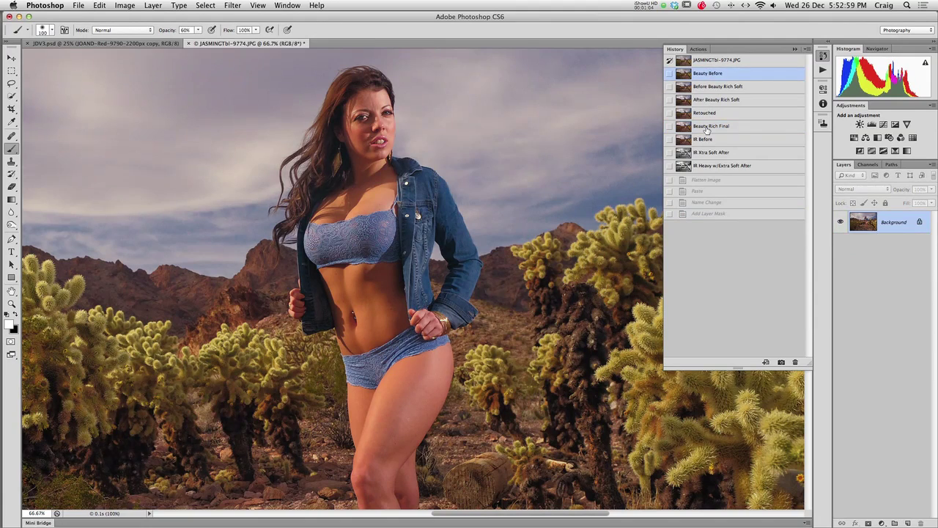
pyautogui.click(707, 127)
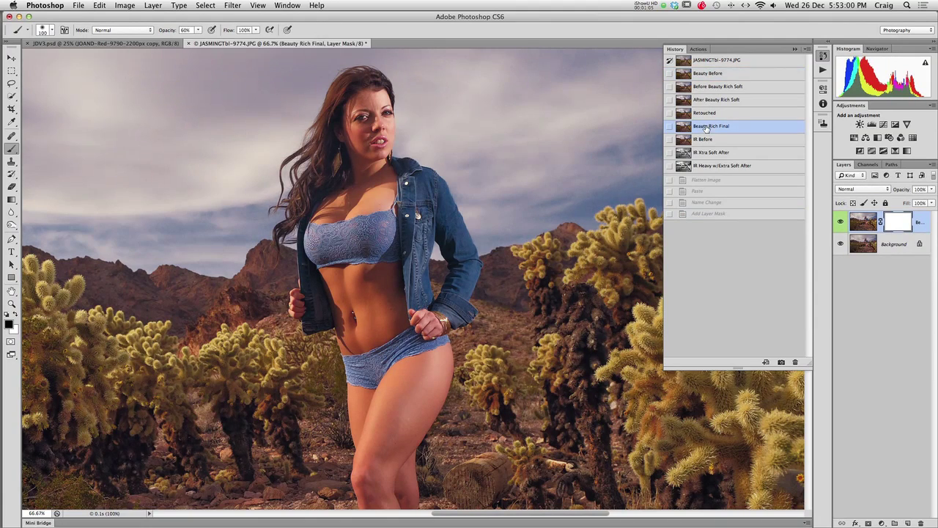
pyautogui.keyDown('alt'); pyautogui.keyDown('super'); pyautogui.click(392, 192); pyautogui.keyUp('super'); pyautogui.keyUp('alt')
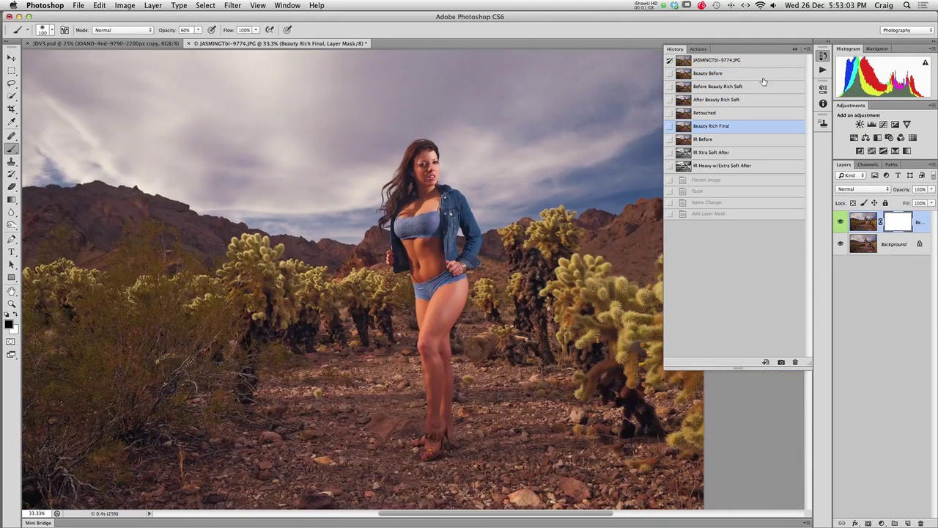
# Run the CA InfraRedders Heavy w/ Extra Soft action from the CA Stylers – InfraRed V01 set.
pyautogui.click(700, 50)
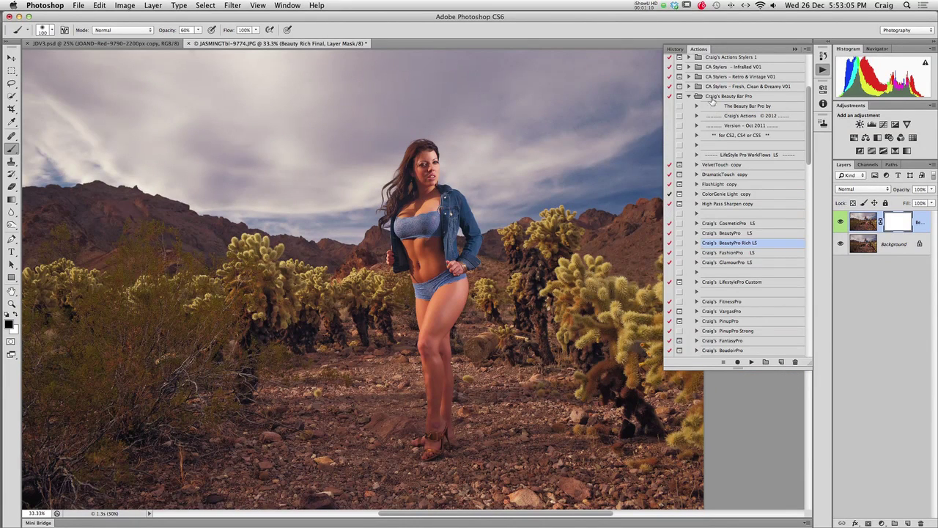
pyautogui.click(738, 68)
pyautogui.click(687, 67)
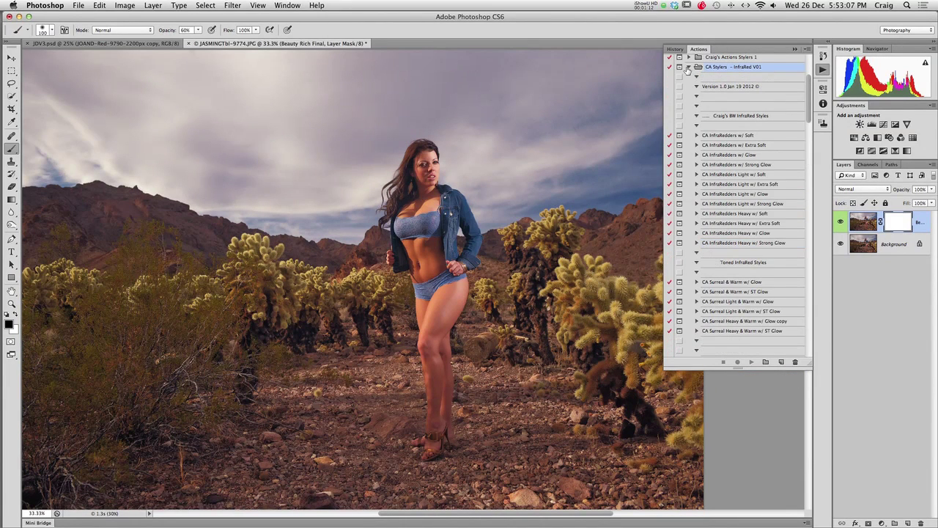
pyautogui.click(718, 137)
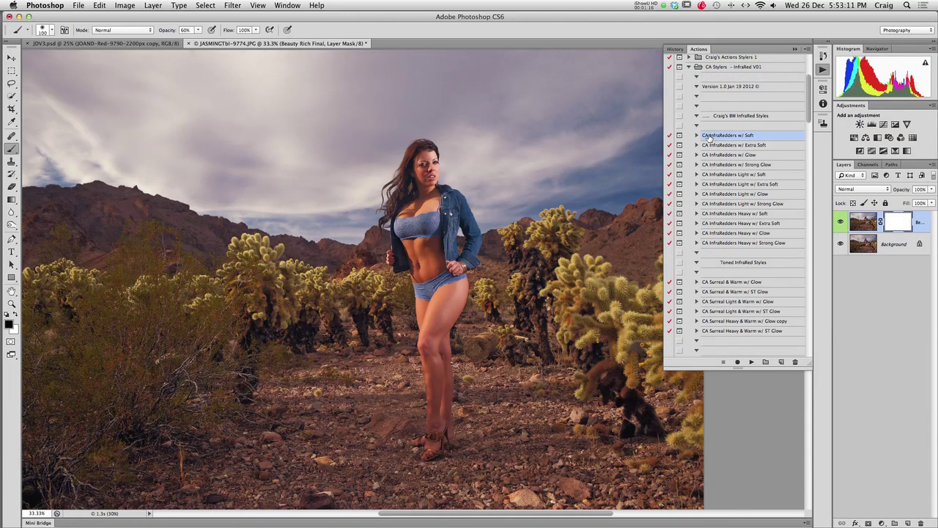
pyautogui.click(719, 184)
pyautogui.click(720, 223)
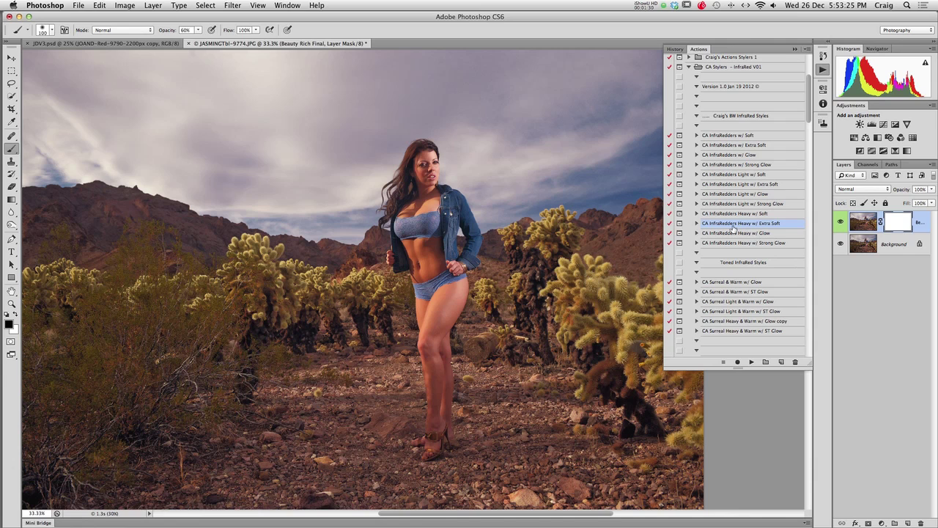
pyautogui.click(751, 362)
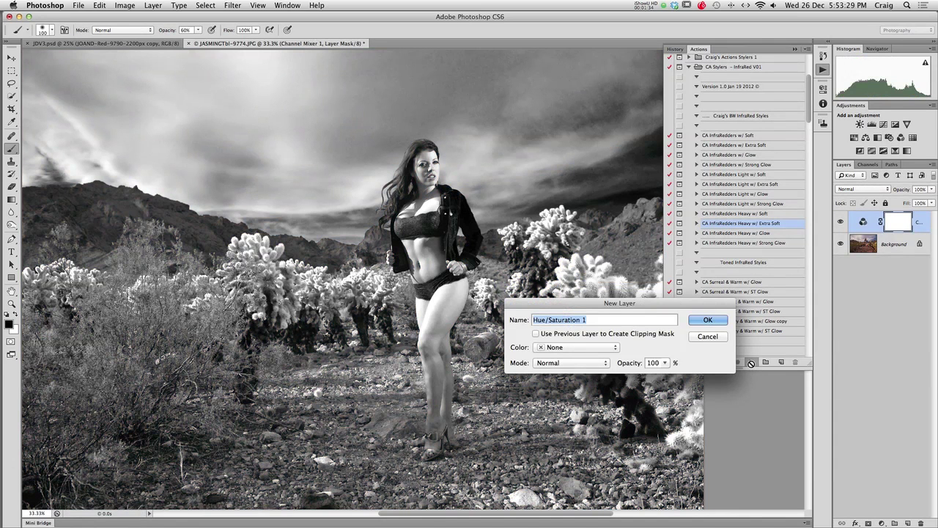
# Accept the new Hue/Saturation 1 layer with its default settings and continue the action to the colour fine-tuning stage.
pyautogui.click(709, 321)
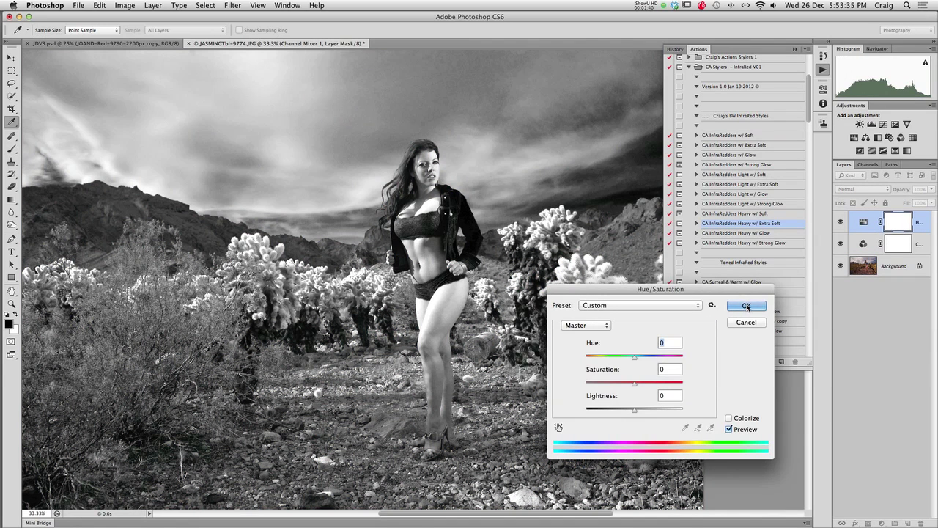
pyautogui.click(746, 305)
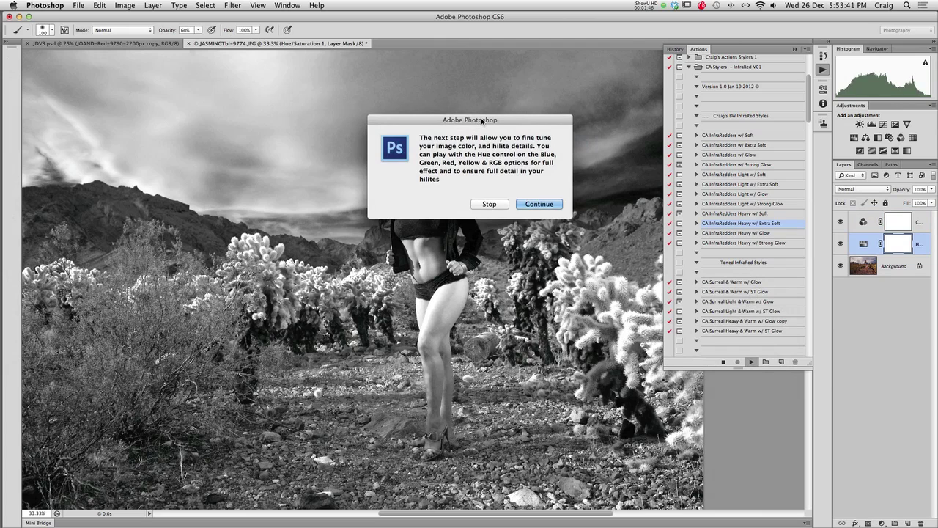
pyautogui.moveTo(482, 121); pyautogui.dragTo(559, 85)
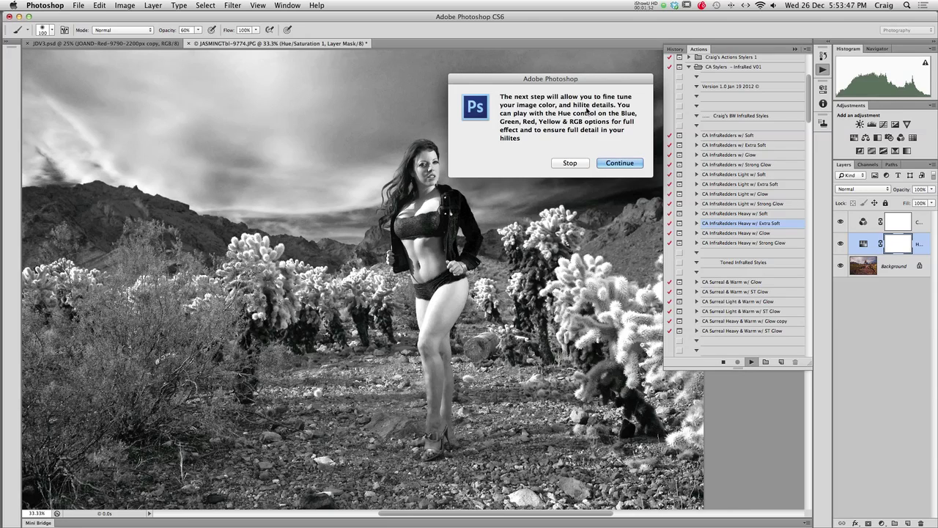
pyautogui.click(621, 163)
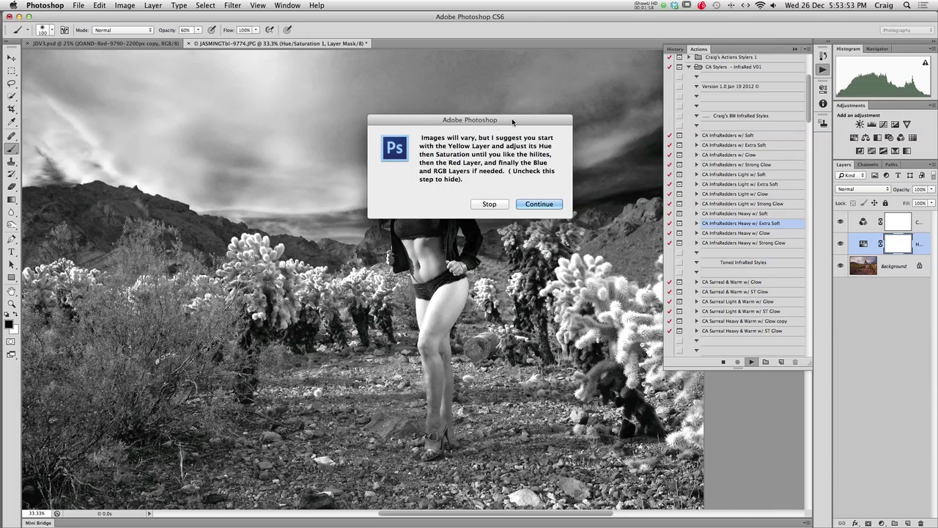
pyautogui.click(540, 205)
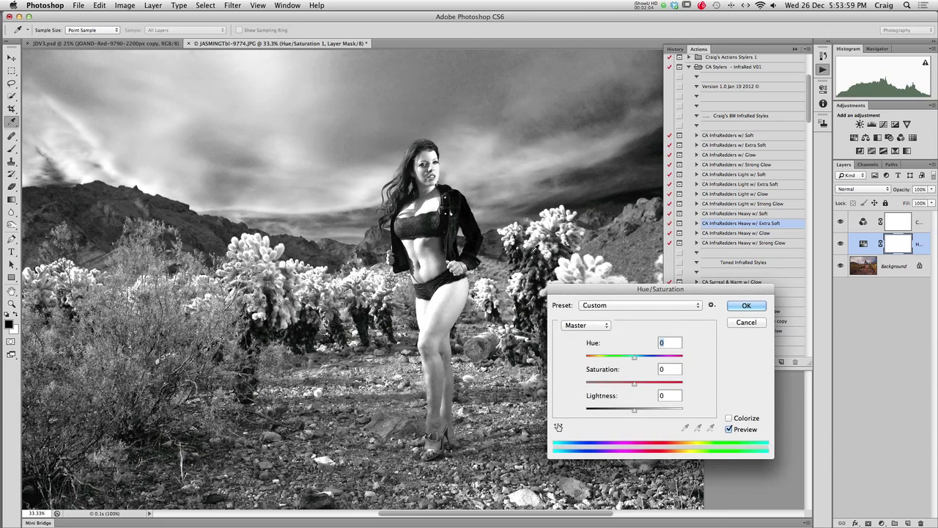
# Set the Reds hue to +4 in the Hue/Saturation adjustment while checking the model's skin detail up close.
pyautogui.click(608, 325)
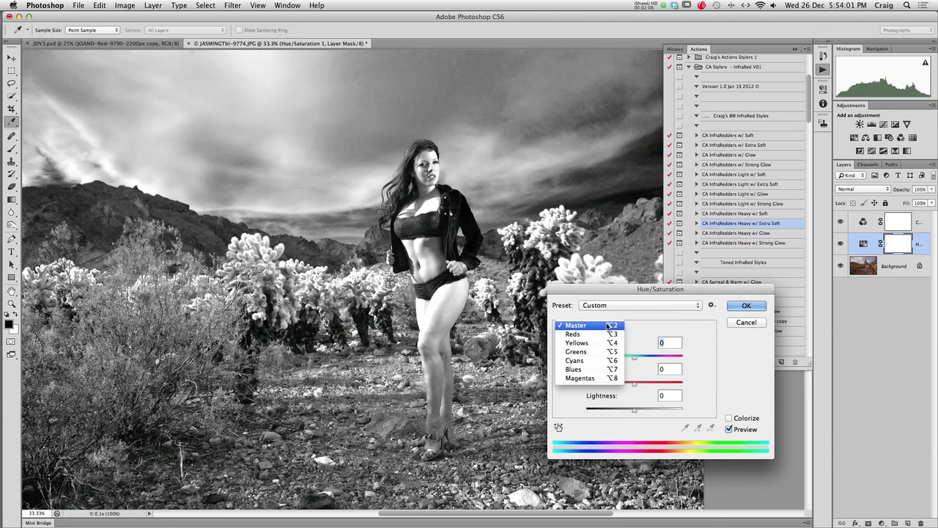
pyautogui.click(608, 334)
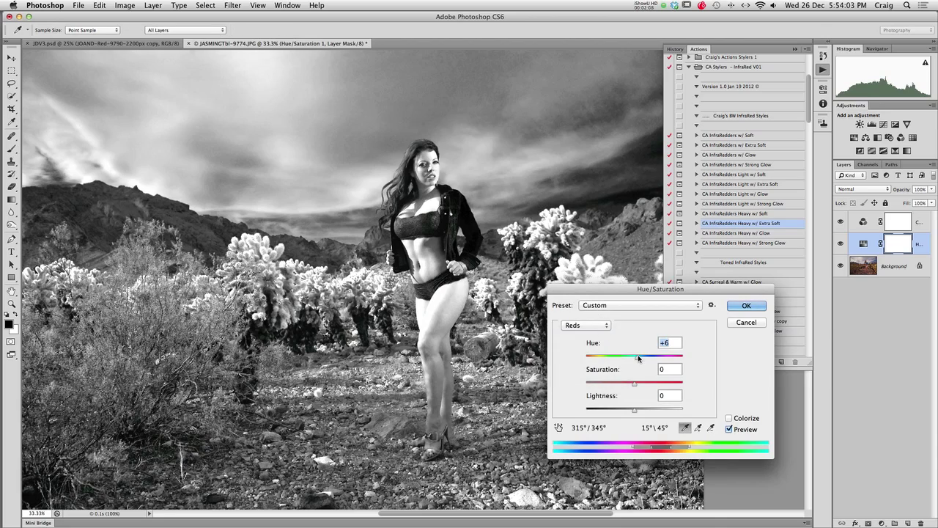
pyautogui.moveTo(635, 359)
pyautogui.mouseDown()
pyautogui.moveTo(621, 358)
pyautogui.moveTo(637, 359)
pyautogui.mouseUp()
pyautogui.keyDown('super'); pyautogui.click(454, 286); pyautogui.keyUp('super')
pyautogui.keyDown('super'); pyautogui.click(455, 286); pyautogui.keyUp('super')
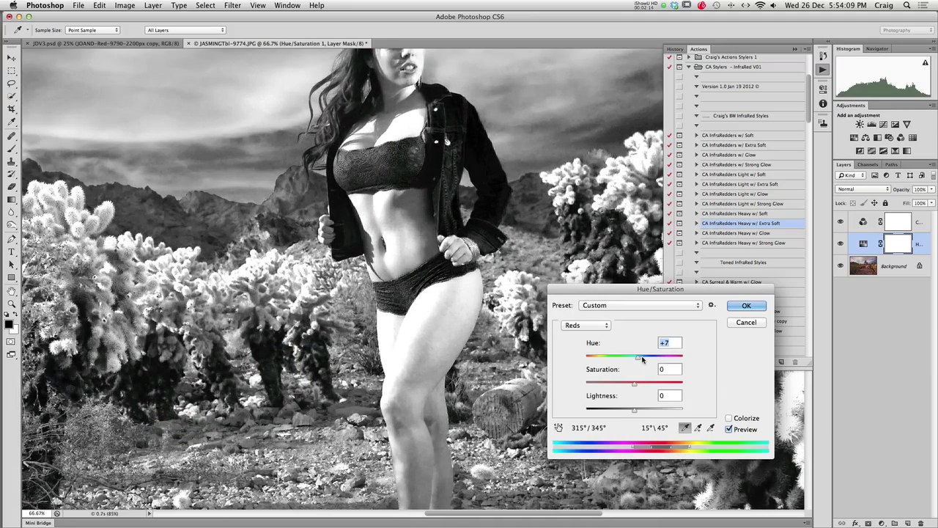
pyautogui.moveTo(638, 359)
pyautogui.mouseDown()
pyautogui.moveTo(629, 358)
pyautogui.moveTo(637, 359)
pyautogui.mouseUp()
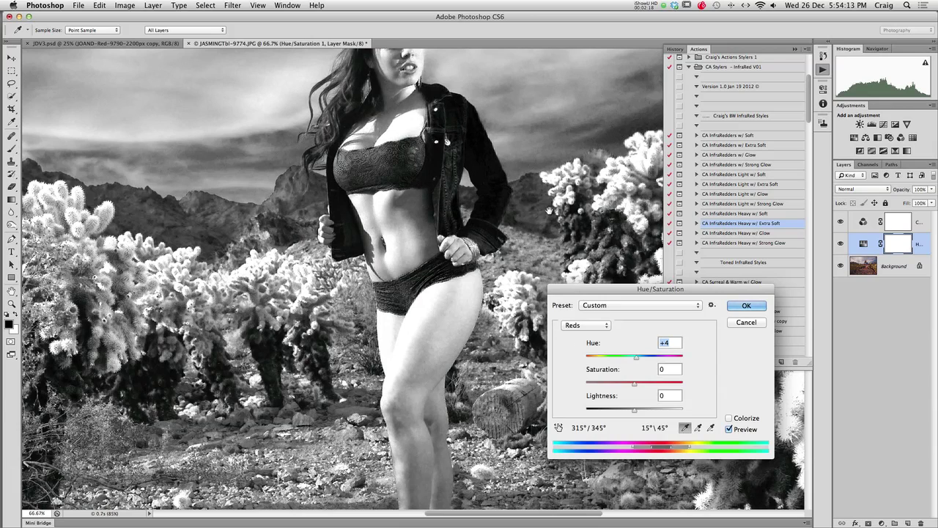
pyautogui.moveTo(548, 212); pyautogui.dragTo(459, 246)
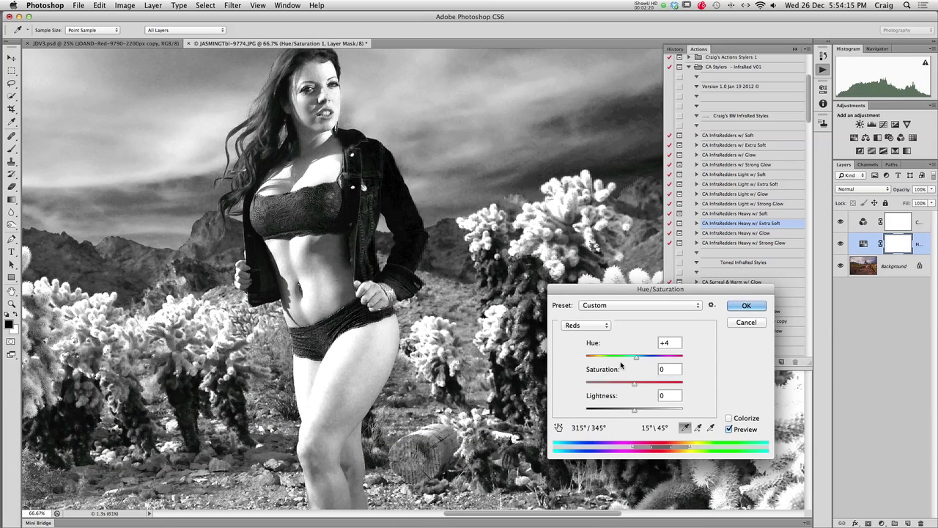
# Set the Reds saturation to +10 and fine-tune the Reds hue to +2.
pyautogui.moveTo(636, 383); pyautogui.dragTo(640, 383)
pyautogui.keyDown('alt'); pyautogui.click(376, 256); pyautogui.keyUp('alt')
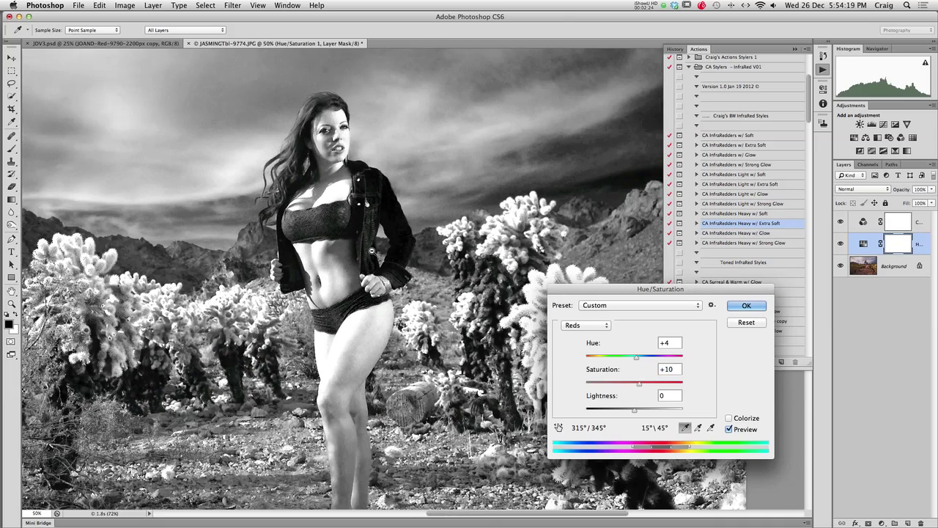
pyautogui.keyDown('alt'); pyautogui.click(374, 251); pyautogui.keyUp('alt')
pyautogui.moveTo(637, 360); pyautogui.dragTo(635, 358)
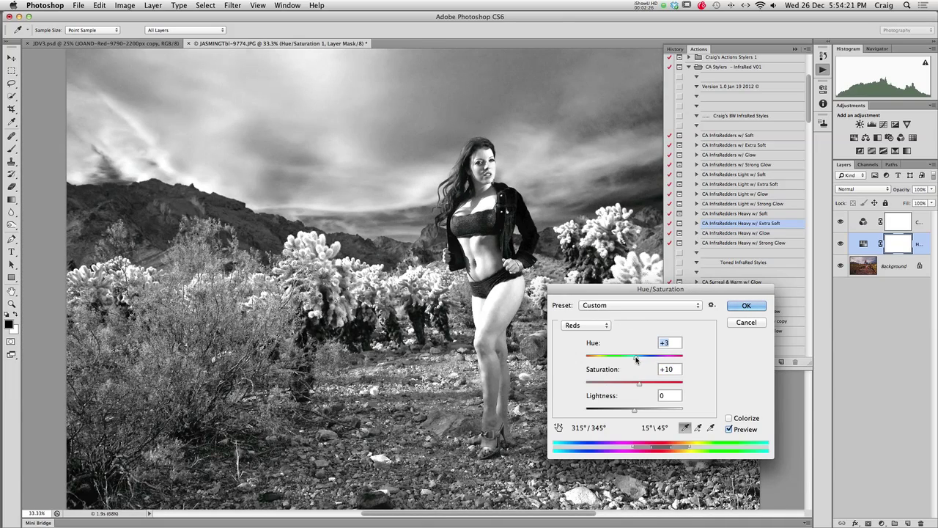
# Set the Yellows hue to +17 and saturation to +12.
pyautogui.click(600, 327)
pyautogui.click(599, 335)
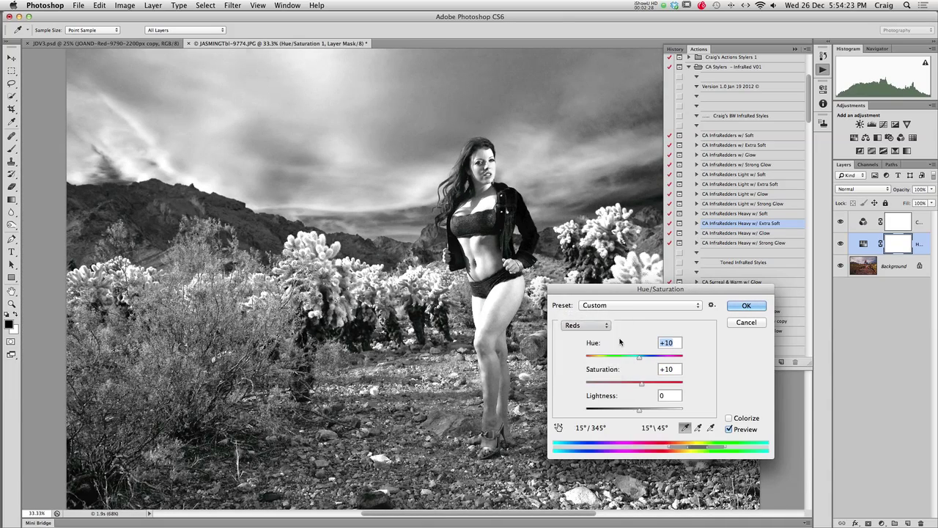
pyautogui.moveTo(641, 361); pyautogui.dragTo(641, 385)
# Readjust the Reds saturation and apply the Hue/Saturation adjustment.
pyautogui.click(589, 327)
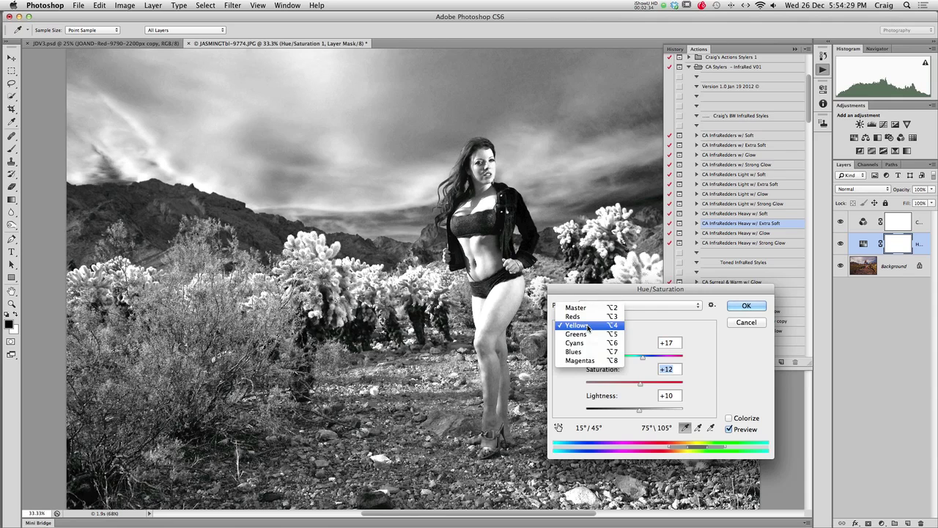
pyautogui.click(572, 316)
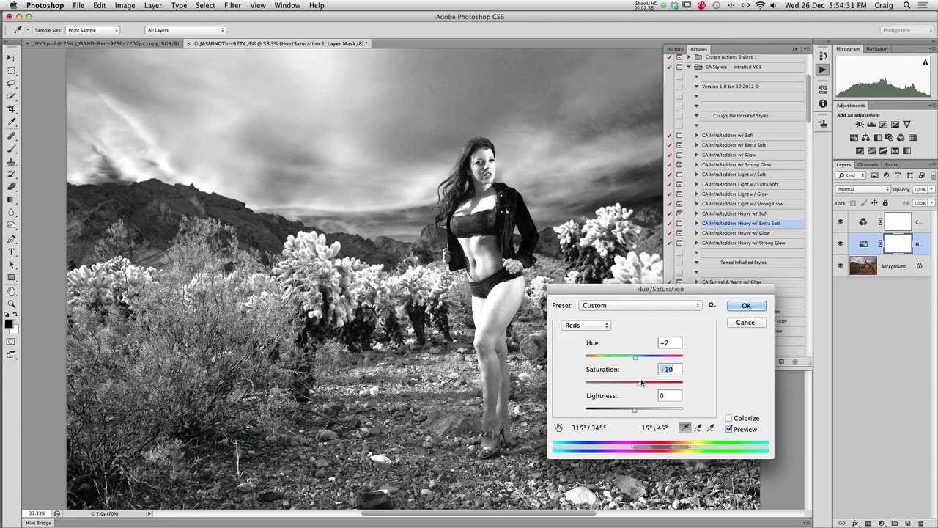
pyautogui.moveTo(642, 383); pyautogui.dragTo(635, 384)
pyautogui.click(746, 305)
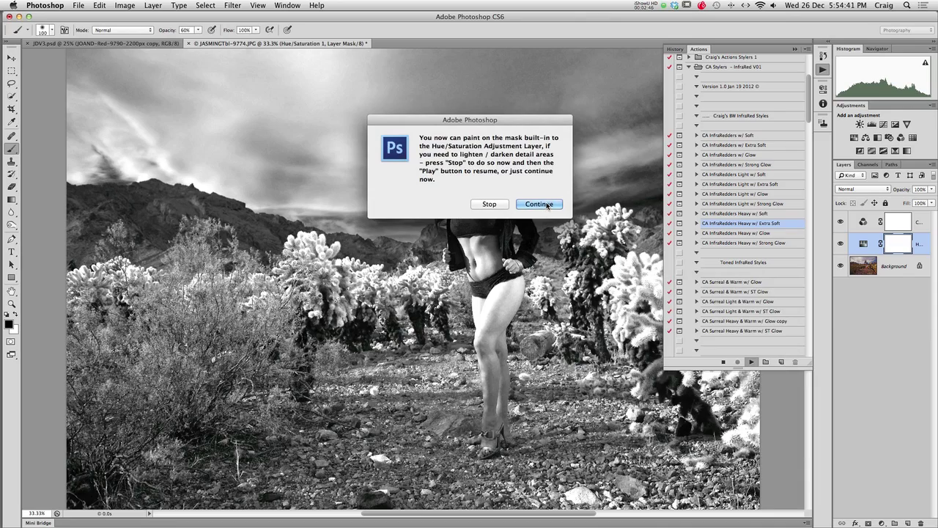
# Continue the infrared action without painting the mask and apply its Gaussian Blur with a 20-pixel radius to the IR Glow layer.
pyautogui.click(547, 205)
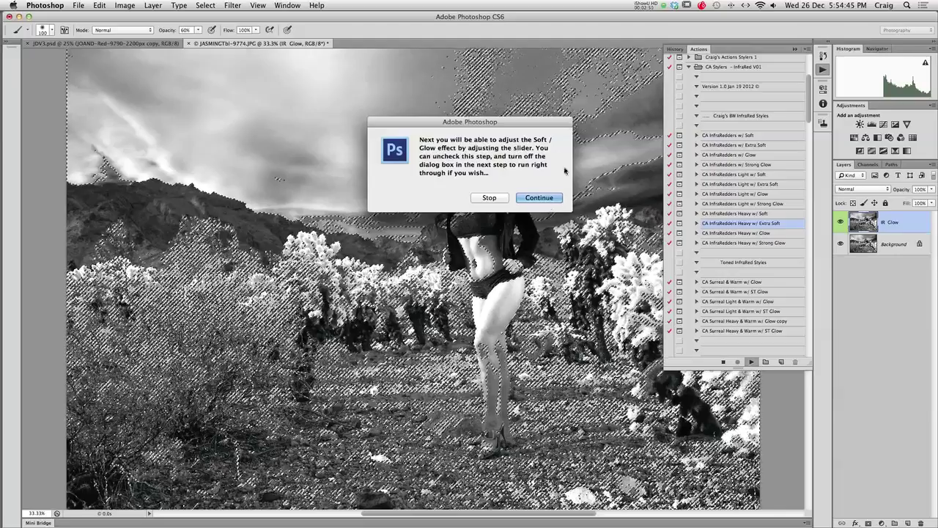
pyautogui.click(539, 198)
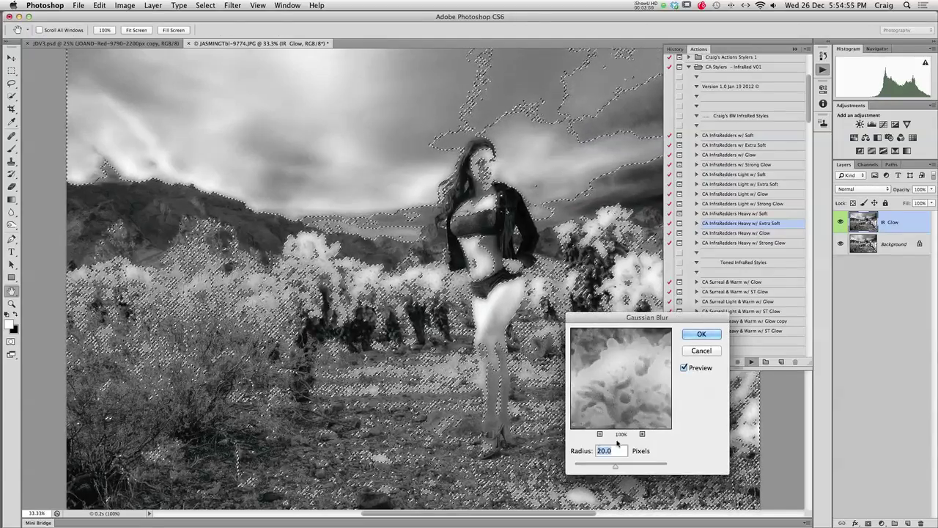
pyautogui.click(700, 338)
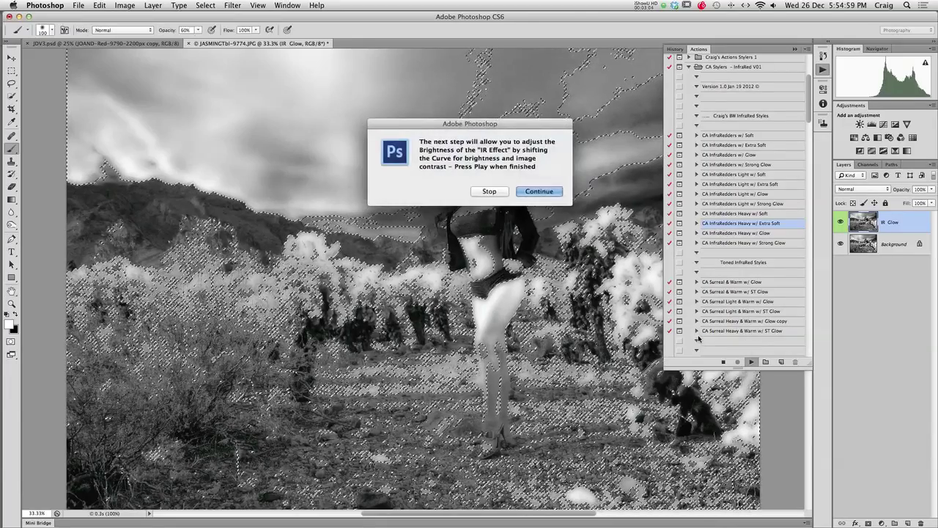
# Run the action through its brightness curve stage to the end, accepting 5% uniform monochromatic noise for the IR Grain layer.
pyautogui.click(540, 192)
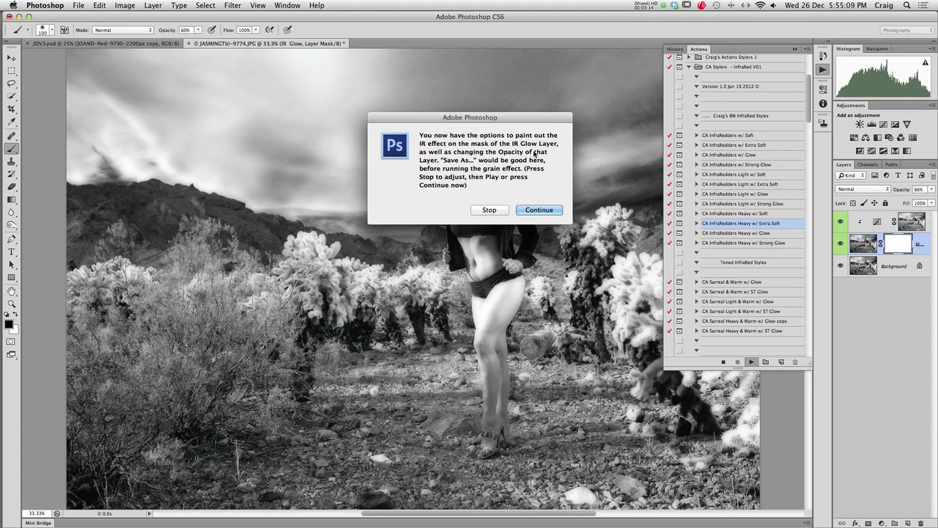
pyautogui.click(541, 211)
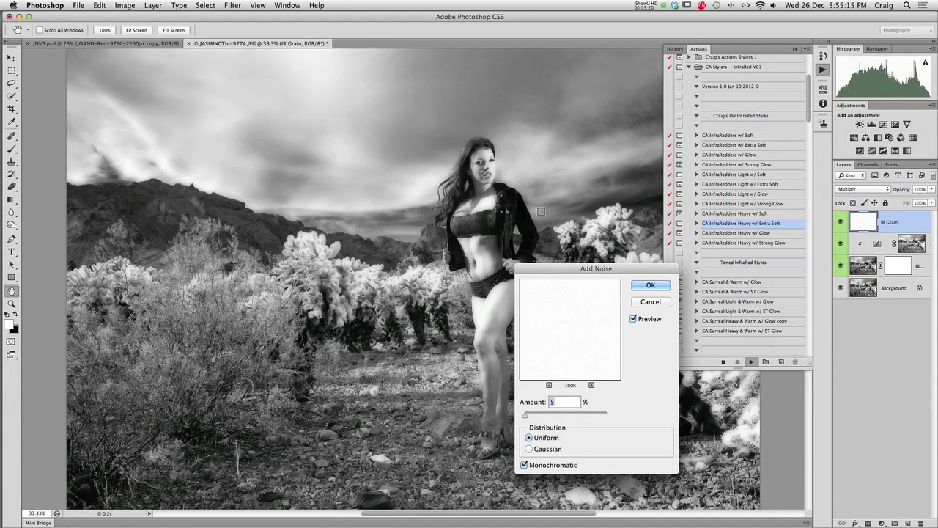
pyautogui.click(650, 286)
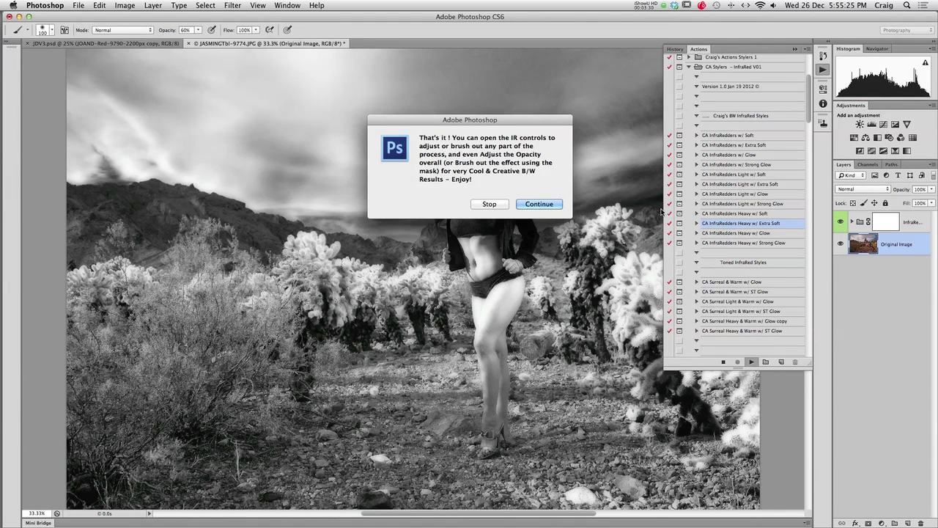
pyautogui.click(542, 205)
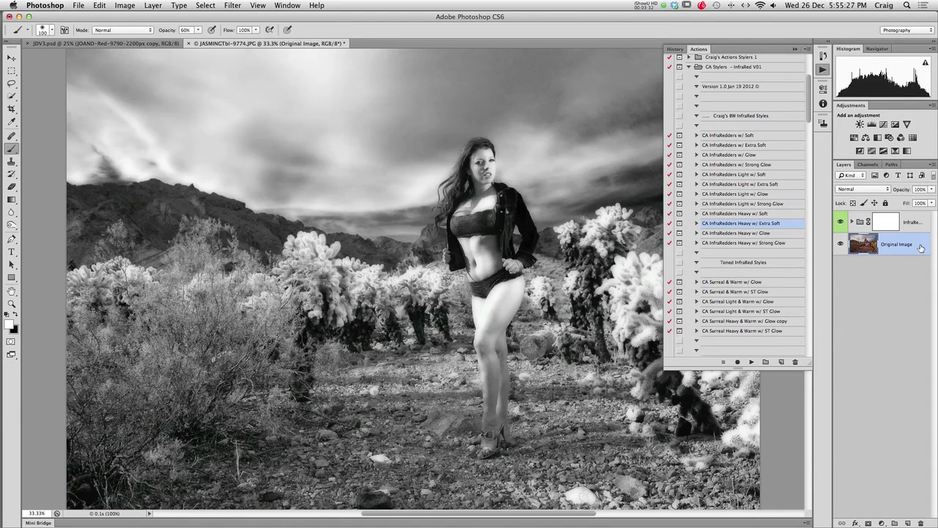
# Hide and reshow the InfraRed Controls group to compare the infrared effect with the original image.
pyautogui.click(841, 222)
pyautogui.click(841, 222)
pyautogui.moveTo(586, 256); pyautogui.dragTo(526, 251)
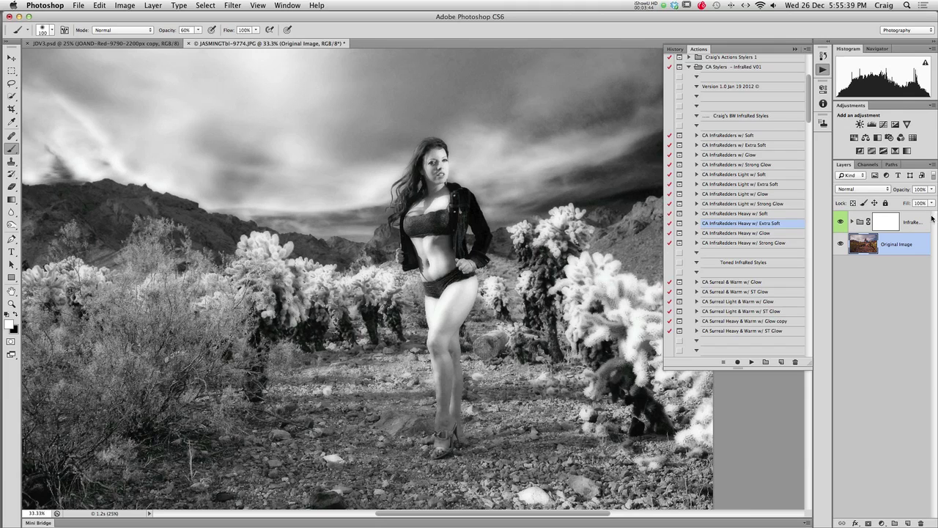
# Lower the opacity of the InfraRed Controls group to 72% so some original color blends in.
pyautogui.click(912, 227)
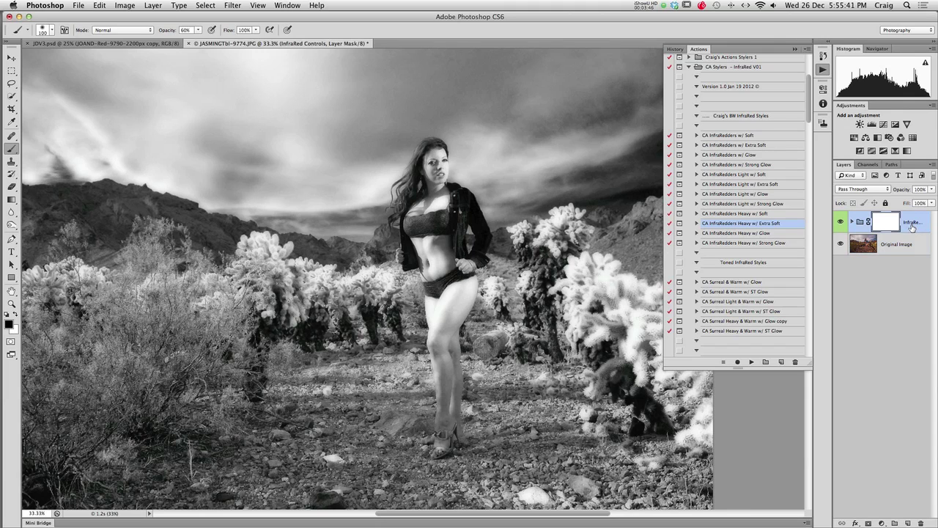
pyautogui.click(932, 189)
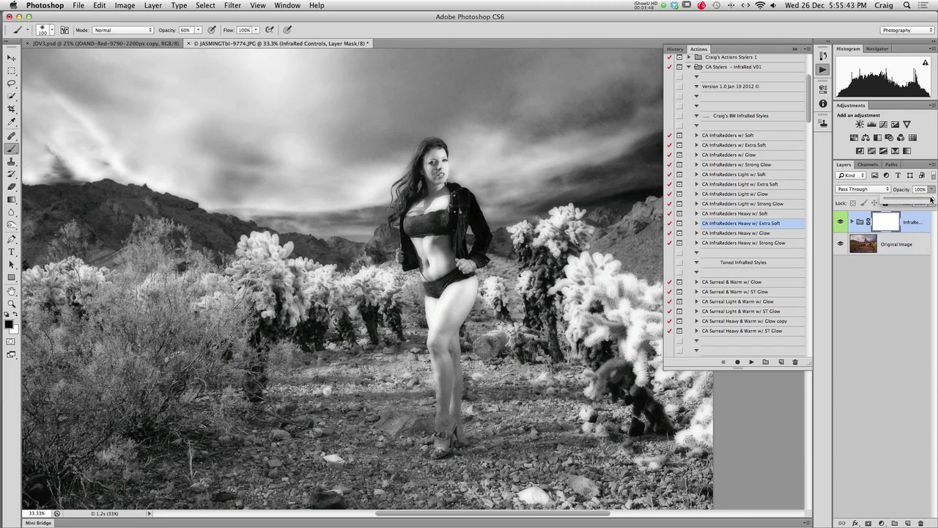
pyautogui.moveTo(931, 199)
pyautogui.mouseDown()
pyautogui.moveTo(872, 203)
pyautogui.moveTo(932, 201)
pyautogui.moveTo(920, 201)
pyautogui.mouseUp()
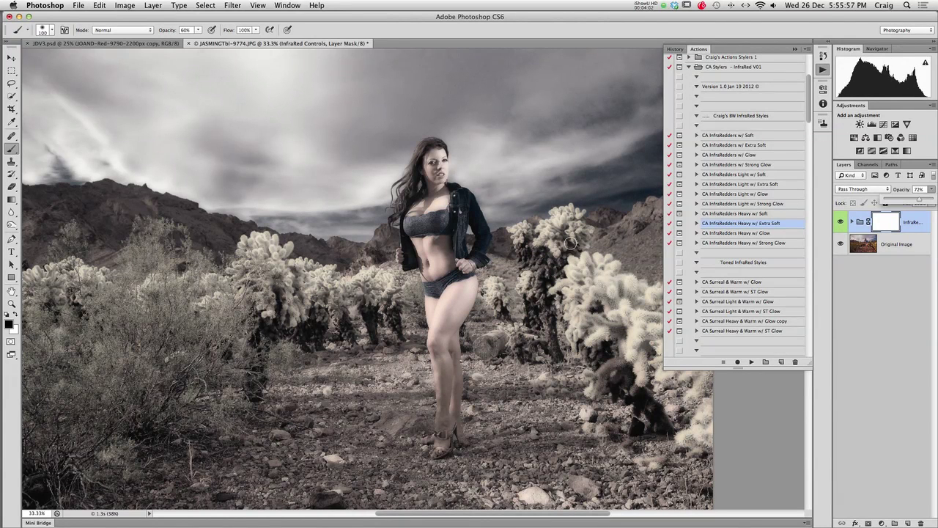